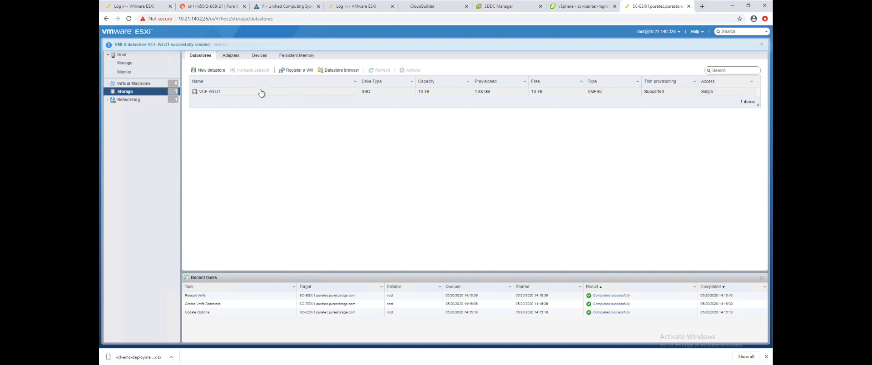
# Step: Switch to the SDDC Manager browser tab showing the hosts overview
pyautogui.click(524, 8)
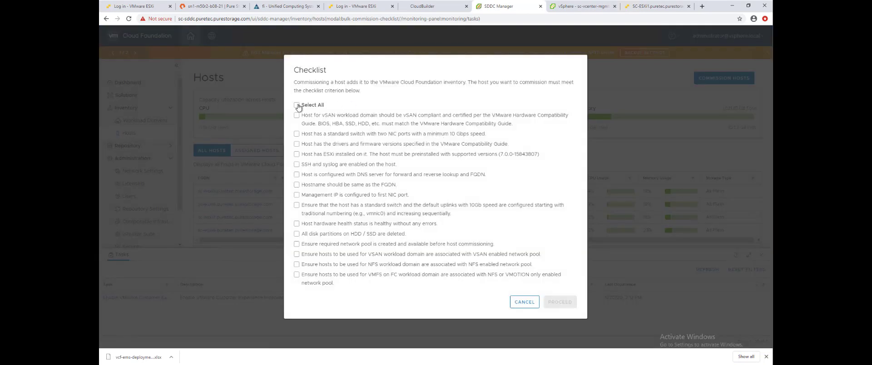
# Step: Confirm the commissioning checklist and add a host by FQDN to the vMotion pool with root credentials
pyautogui.click(296, 105)
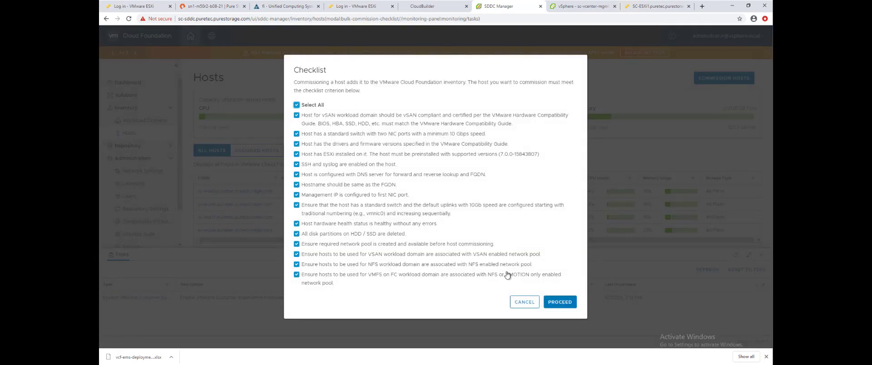
pyautogui.click(564, 303)
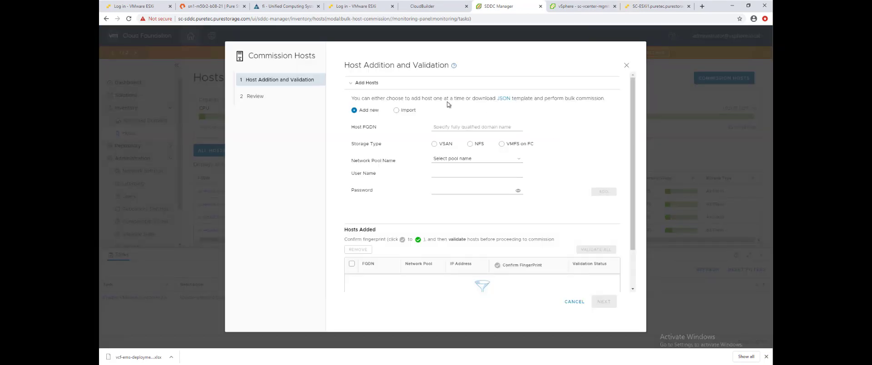
pyautogui.click(482, 128)
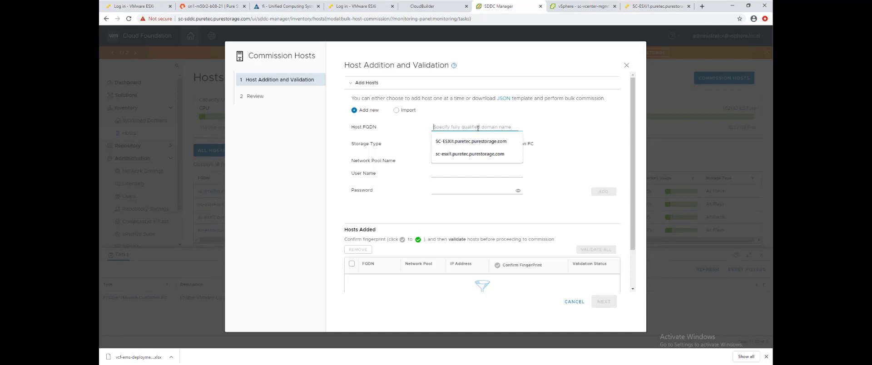
pyautogui.click(462, 157)
pyautogui.click(464, 159)
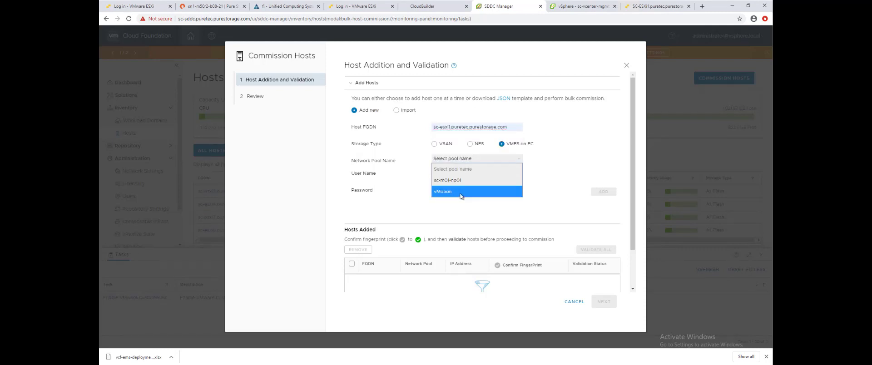
pyautogui.click(461, 195)
pyautogui.click(455, 174)
pyautogui.write('ro')
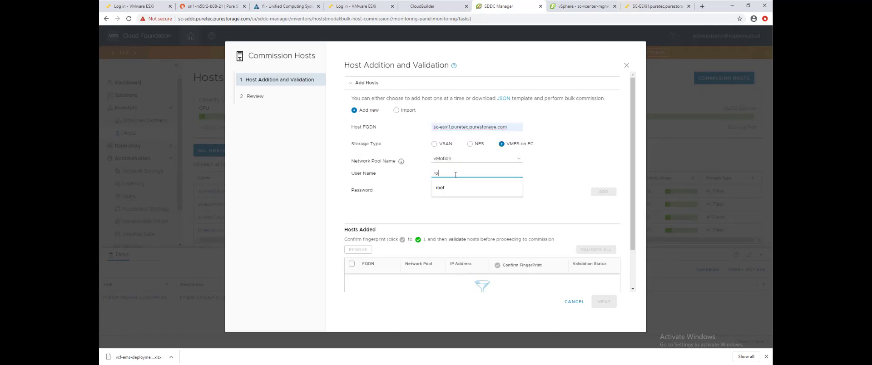
pyautogui.write('ot')
pyautogui.press('Tab')
pyautogui.write('•')
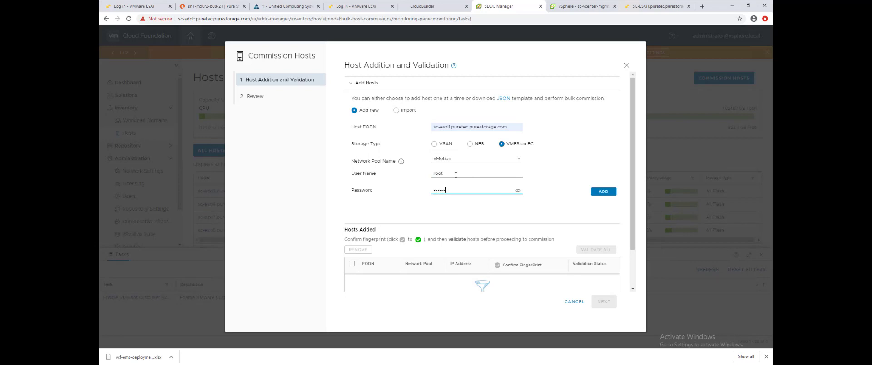
pyautogui.click(602, 192)
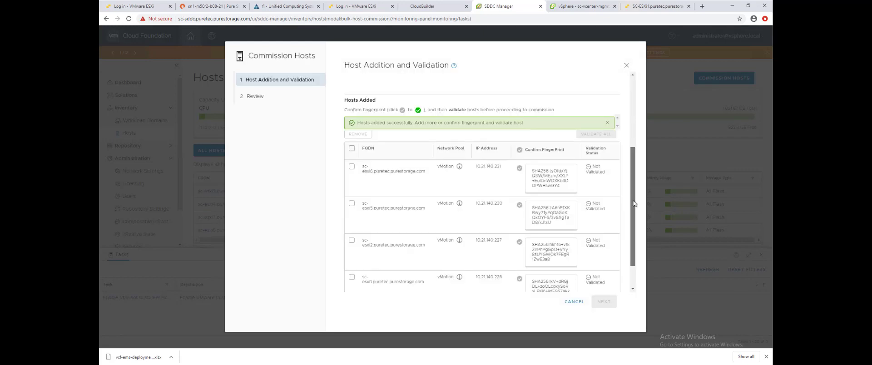
# Step: Confirm all host fingerprints, validate the four hosts and commission them
pyautogui.scroll(-2, 368, 125)
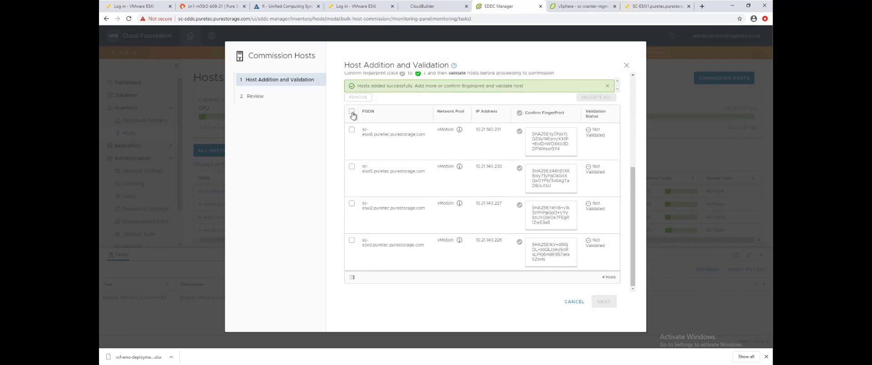
pyautogui.click(352, 113)
pyautogui.click(520, 112)
pyautogui.click(595, 97)
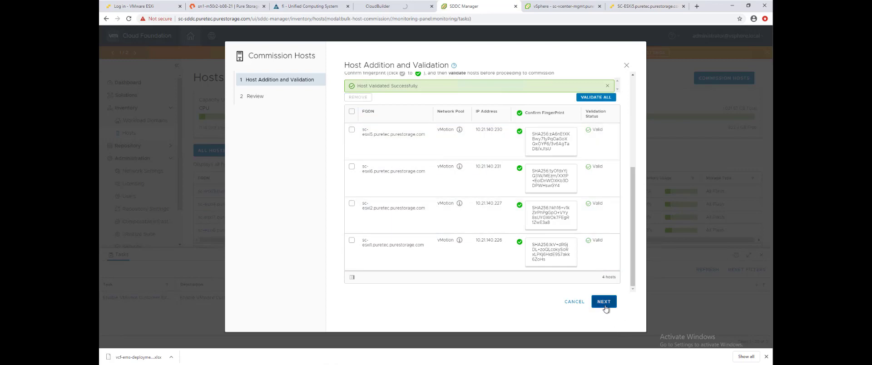
pyautogui.click(604, 302)
pyautogui.click(591, 301)
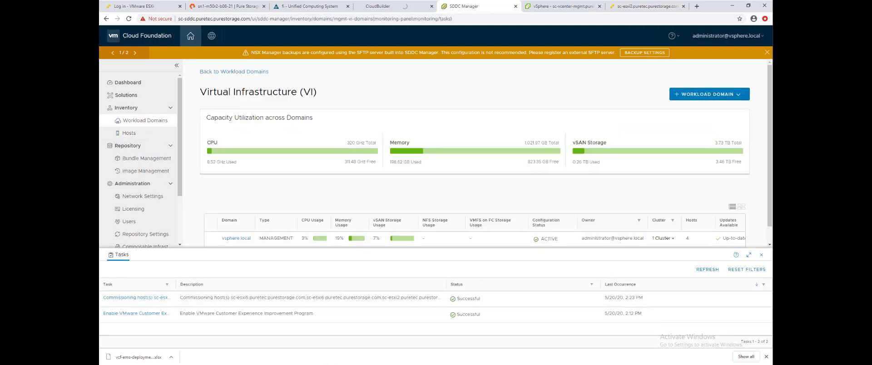
# Step: Start a new VI workload domain using VMFS on FC storage
pyautogui.click(690, 95)
pyautogui.click(681, 115)
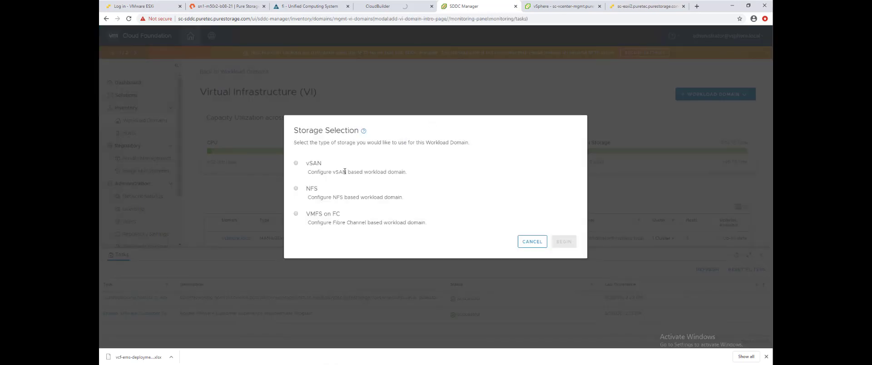
pyautogui.click(296, 214)
pyautogui.click(564, 241)
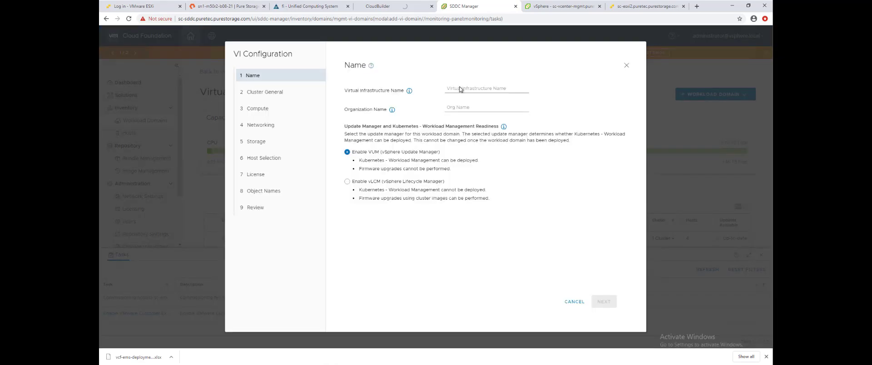
# Step: Name the domain Workload1 with organization PSTG and cluster SmartConfig
pyautogui.click(458, 91)
pyautogui.write('Workload1')
pyautogui.press('Tab')
pyautogui.write('PSTG')
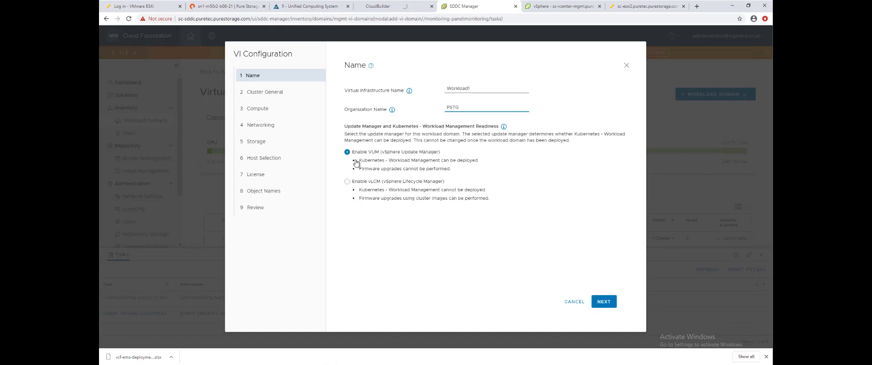
pyautogui.click(604, 302)
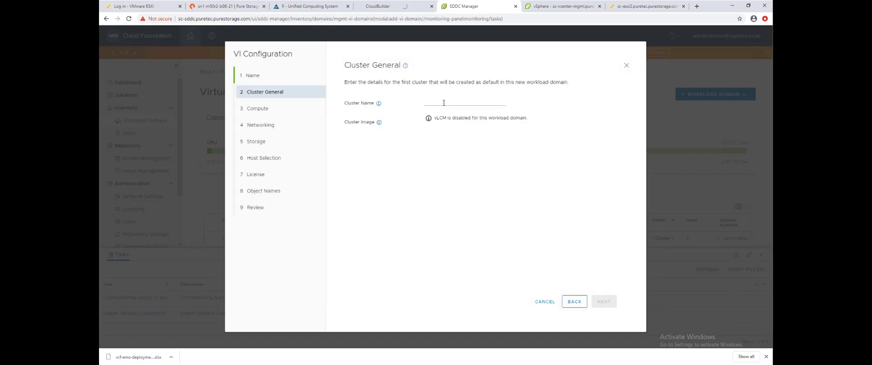
pyautogui.click(444, 102)
pyautogui.write('SmartConfig')
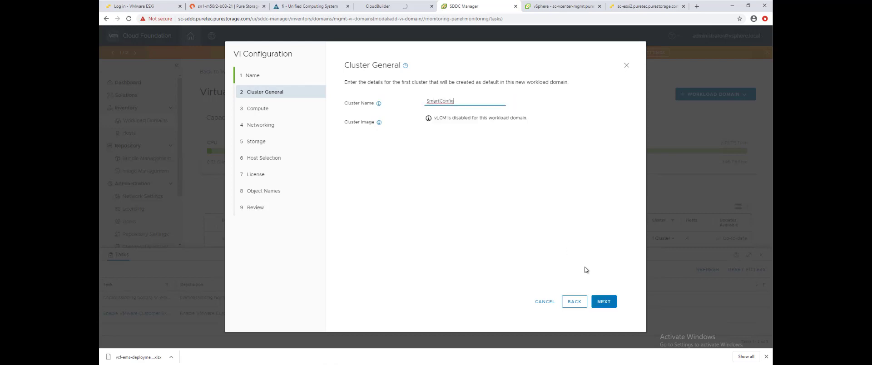
pyautogui.click(604, 301)
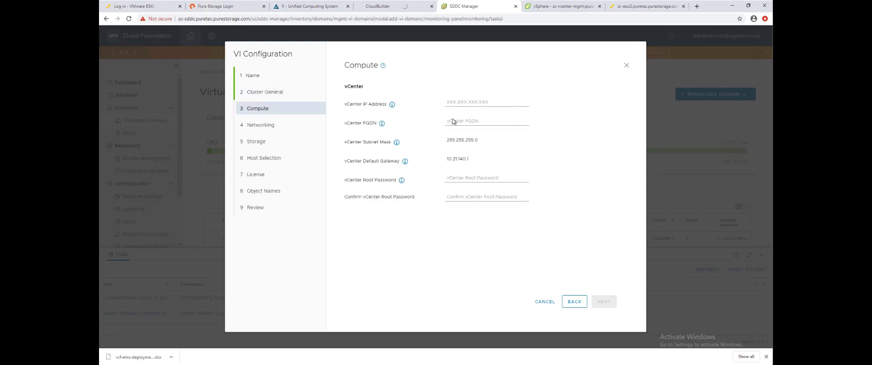
# Step: Set vCenter sc-wld1-vc.puretec.purestorage.com at 10.21.140.204 with its root password
pyautogui.click(453, 121)
pyautogui.write('wld1-vc.puretec.purestorage.com')
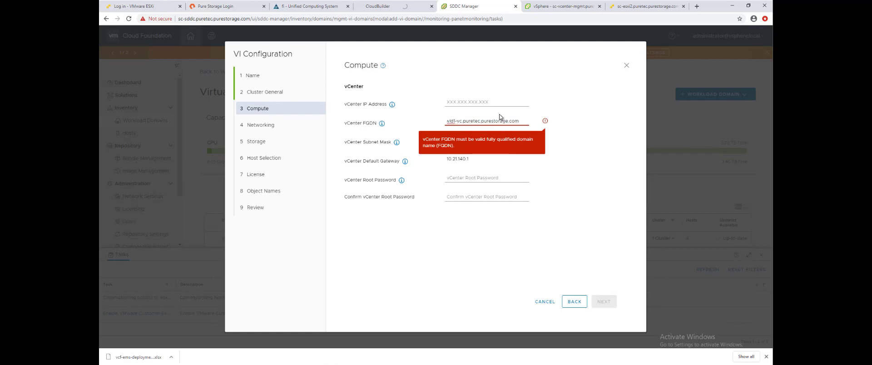
pyautogui.hotkey('shift', 'Tab')
pyautogui.write('10')
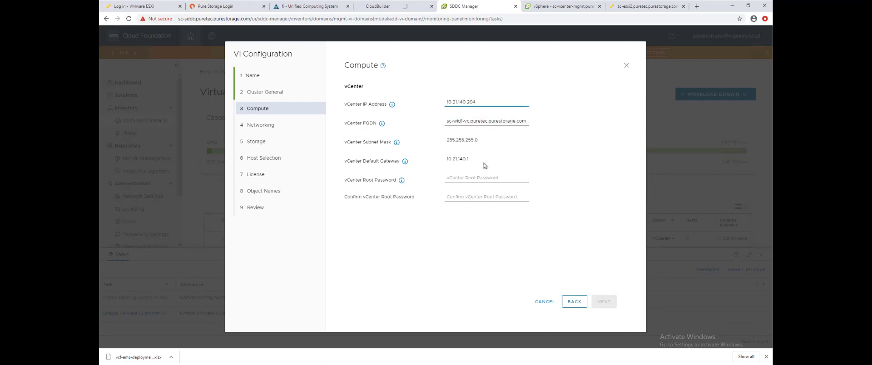
pyautogui.click(472, 179)
pyautogui.write('V')
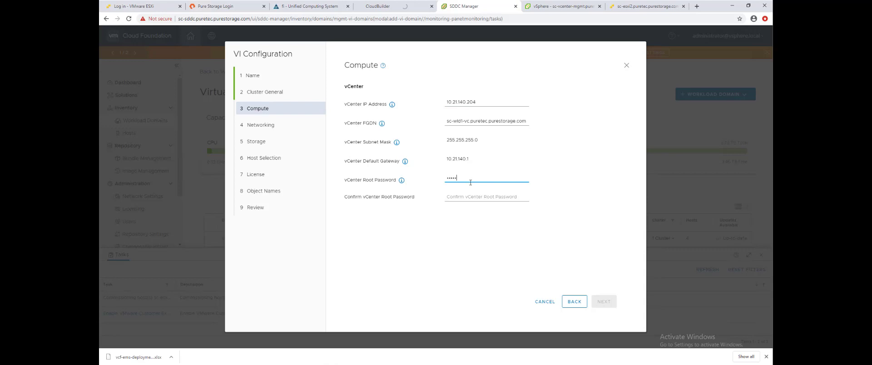
pyautogui.write('••••••••')
pyautogui.press('Tab')
pyautogui.write('••')
pyautogui.click(603, 302)
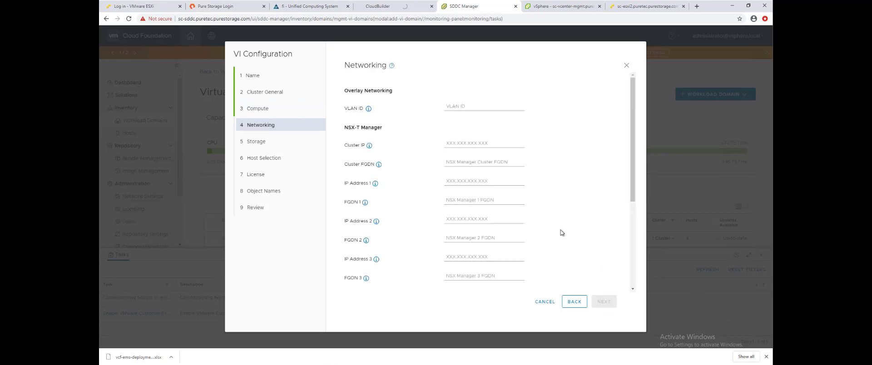
# Step: Set overlay VLAN 2140 and copy the NSX cluster FQDN into FQDN 1–3
pyautogui.click(474, 109)
pyautogui.write('2140')
pyautogui.click(465, 145)
pyautogui.click(466, 163)
pyautogui.write('wld1-nsx.puretec.purestorage.com')
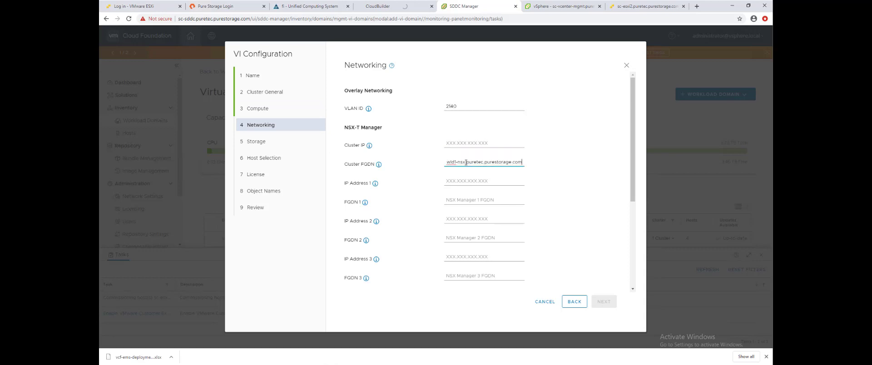
pyautogui.hotkey('ctrl', 'a')
pyautogui.click(469, 198)
pyautogui.write('sc-wld1-nsx.puretec.purestorage.com')
pyautogui.click(470, 238)
pyautogui.write('sc-wld1-nsx.puretec.purestorage.com')
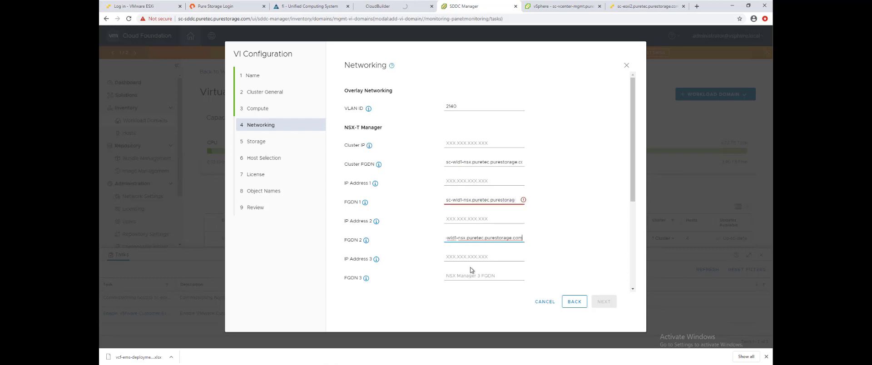
pyautogui.click(471, 276)
pyautogui.write('sc-wld1-nsx.puretec.purestorage.com')
# Step: Set NSX cluster IP 10.21.140.205 and manager IPs 10.21.140.206, .207 and .208
pyautogui.click(460, 143)
pyautogui.write('1')
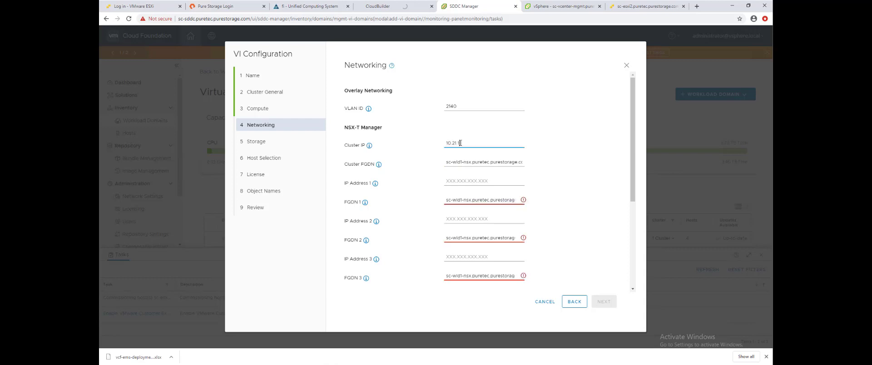
pyautogui.write('0.21.140.205')
pyautogui.hotkey('ctrl', 'a')
pyautogui.hotkey('ctrl', 'c')
pyautogui.click(465, 183)
pyautogui.hotkey('ctrl', 'v')
pyautogui.click(474, 220)
pyautogui.hotkey('ctrl', 'v')
pyautogui.click(473, 258)
pyautogui.hotkey('ctrl', 'v')
pyautogui.scroll(-1, 485, 245)
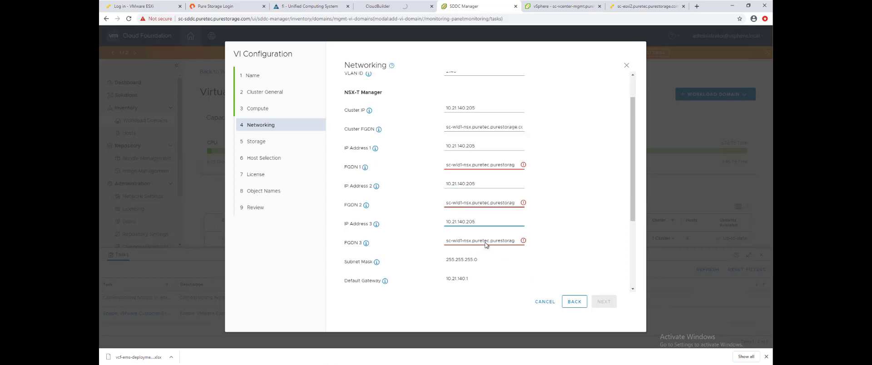
pyautogui.scroll(1, 478, 130)
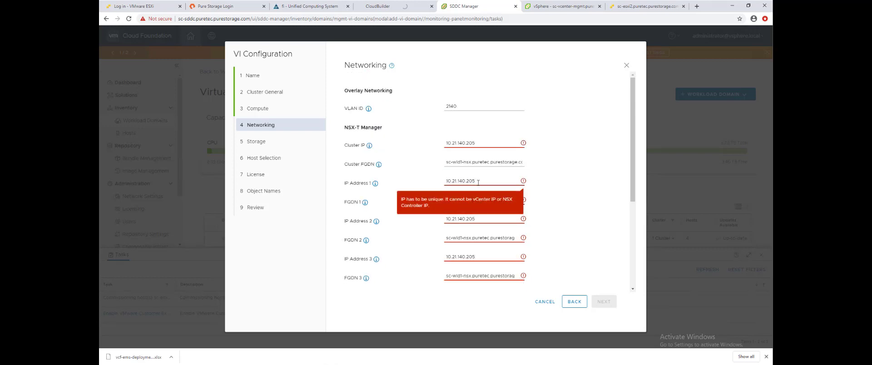
pyautogui.click(485, 218)
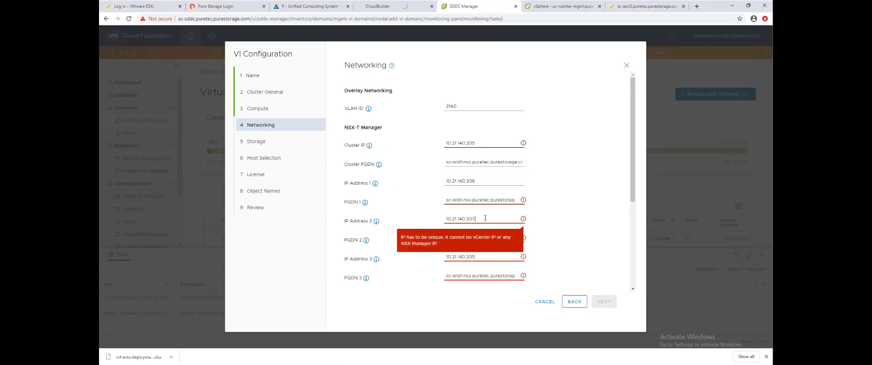
pyautogui.click(482, 258)
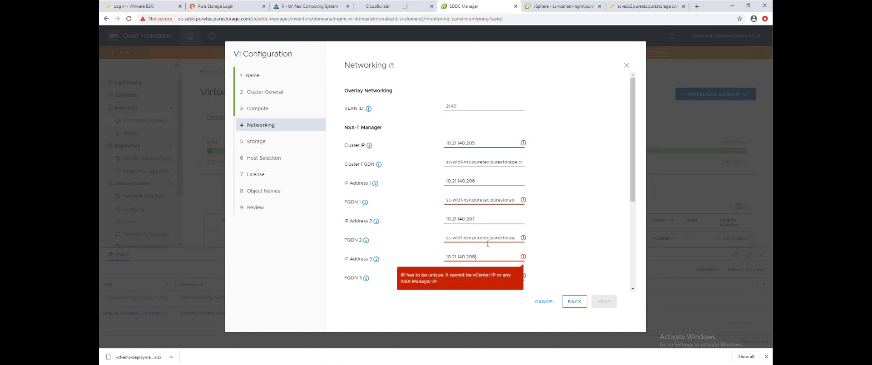
# Step: Append -1, -2 and -3 to the three NSX Manager FQDNs
pyautogui.click(475, 200)
pyautogui.write('-1')
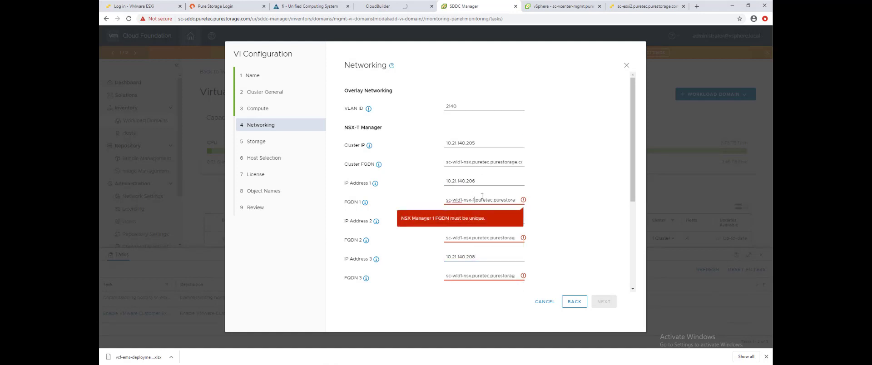
pyautogui.click(472, 239)
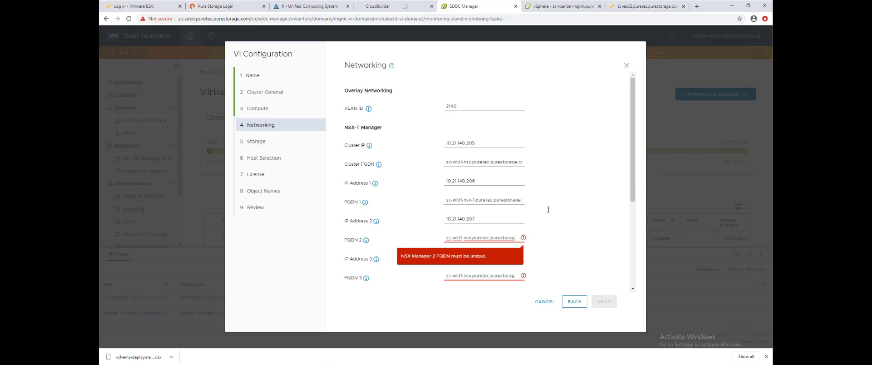
pyautogui.write('-2')
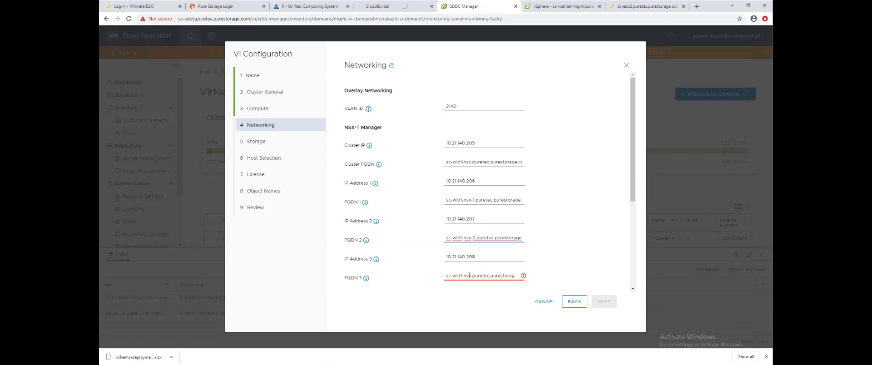
pyautogui.click(470, 276)
pyautogui.write('-3')
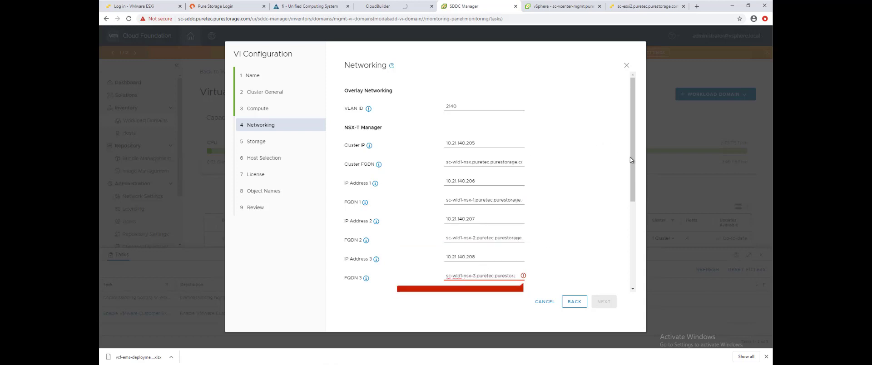
pyautogui.moveTo(632, 154); pyautogui.dragTo(637, 235)
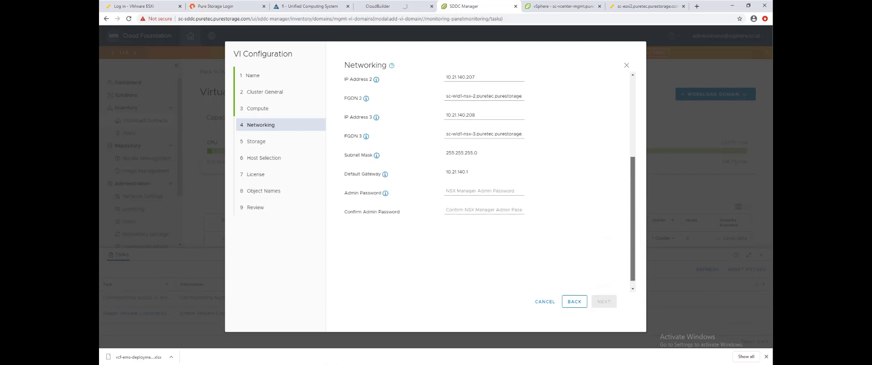
# Step: Enter and confirm the NSX Manager admin password, then advance to Storage
pyautogui.click(472, 191)
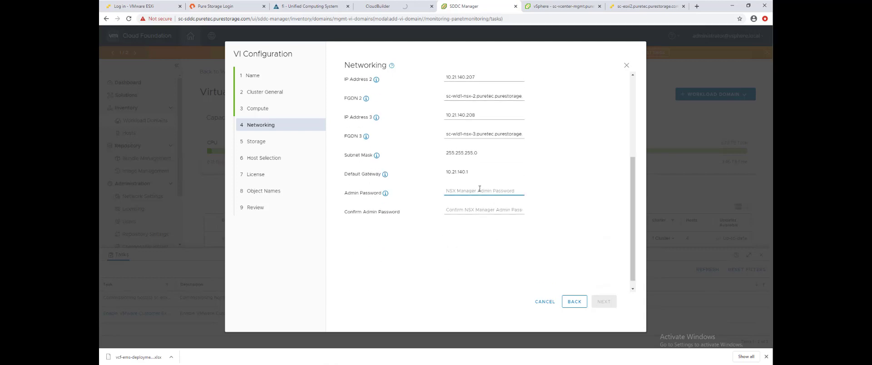
pyautogui.hotkey('ctrl', 'v')
pyautogui.click(467, 213)
pyautogui.hotkey('ctrl', 'v')
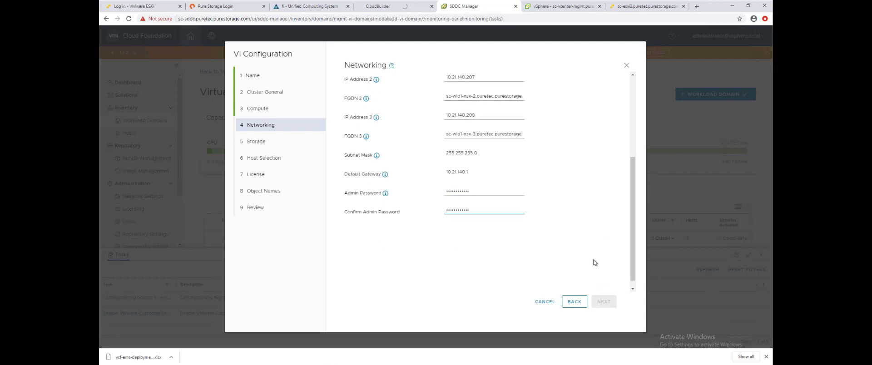
pyautogui.click(604, 302)
pyautogui.click(604, 302)
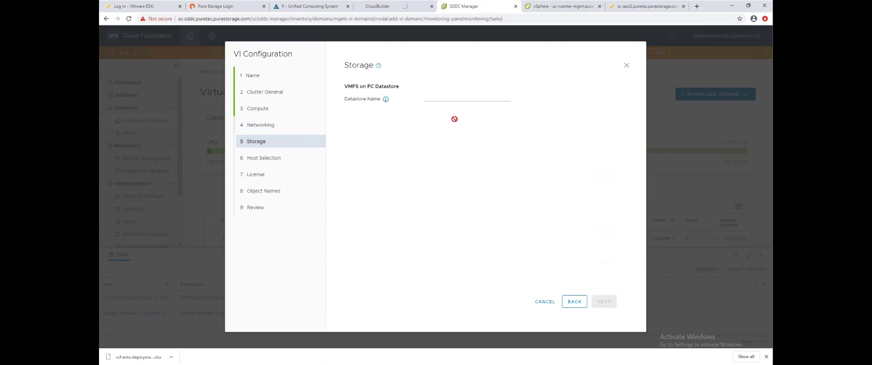
# Step: Name the FC datastore VCF-WLD1 and select all four hosts
pyautogui.click(457, 99)
pyautogui.click(605, 302)
pyautogui.click(352, 192)
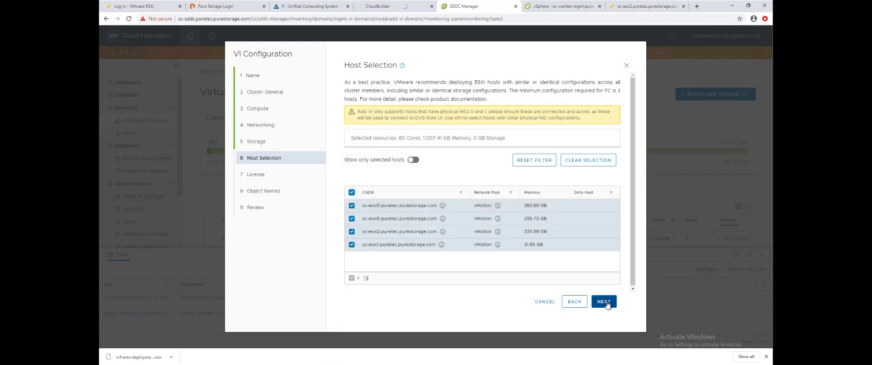
# Step: Pass the Object Names step and look through the Review page settings
pyautogui.click(606, 303)
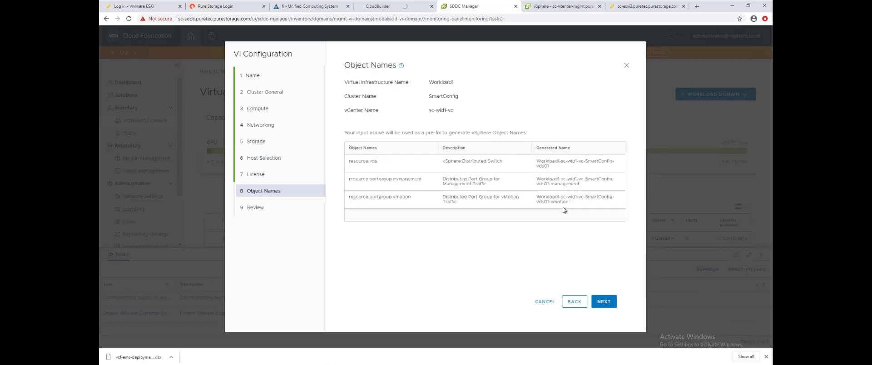
pyautogui.click(614, 301)
pyautogui.scroll(-3, 516, 207)
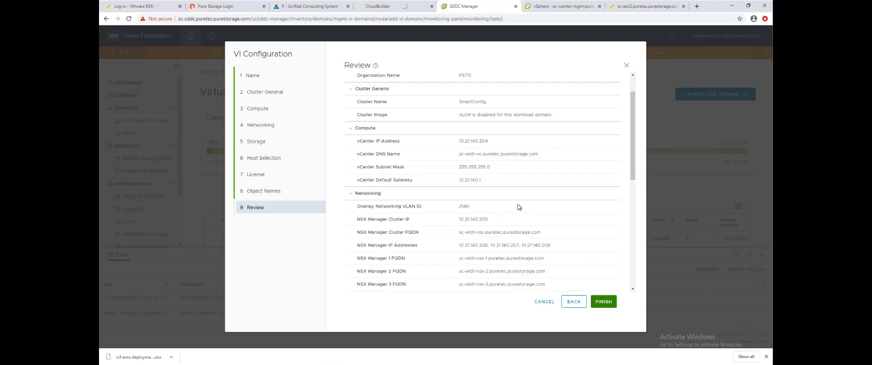
pyautogui.scroll(-1, 519, 207)
pyautogui.scroll(-2, 520, 207)
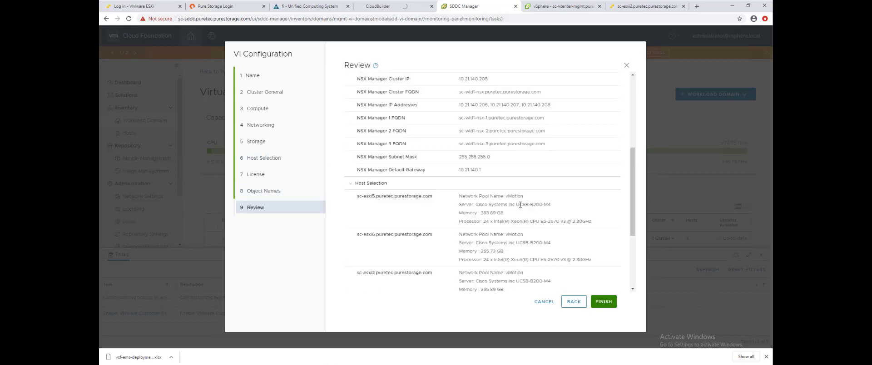
pyautogui.scroll(-1, 521, 205)
pyautogui.scroll(-2, 596, 209)
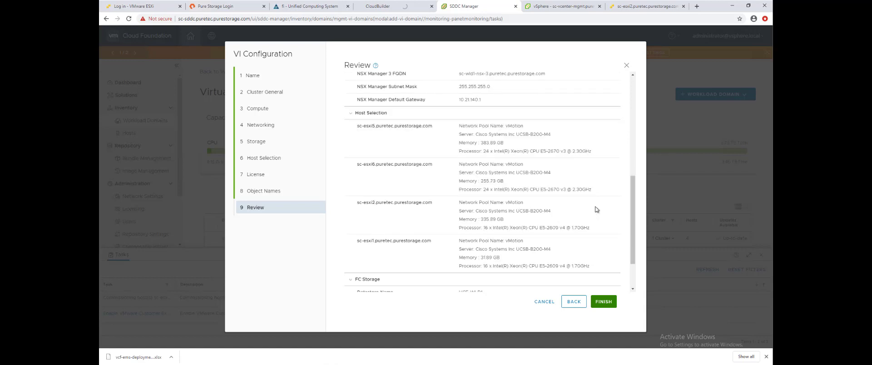
pyautogui.scroll(1, 597, 208)
pyautogui.moveTo(632, 218); pyautogui.dragTo(632, 219)
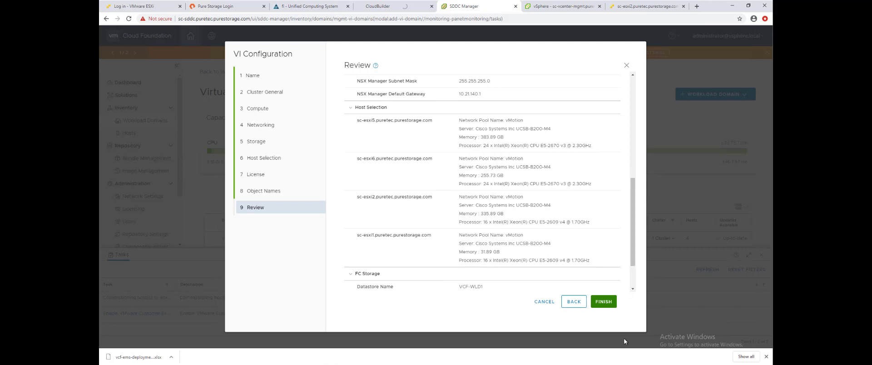
# Step: Finish creating Workload1 and open its details from the workload domains list
pyautogui.click(605, 302)
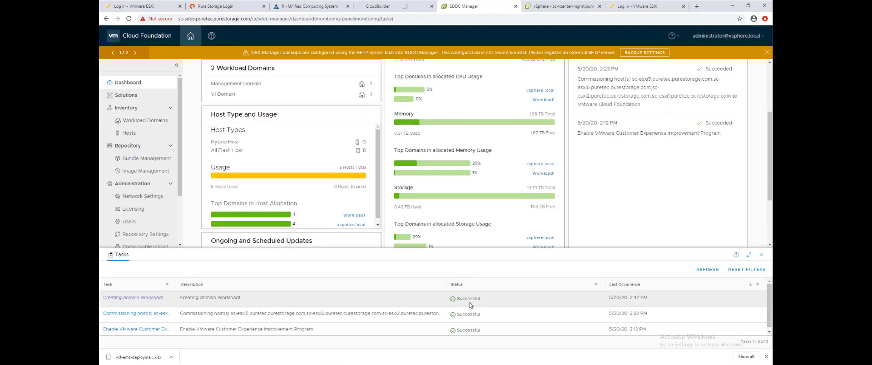
pyautogui.click(136, 121)
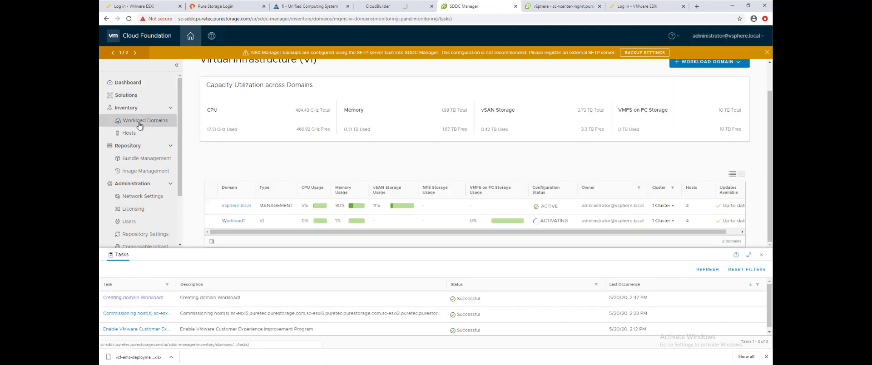
pyautogui.click(233, 221)
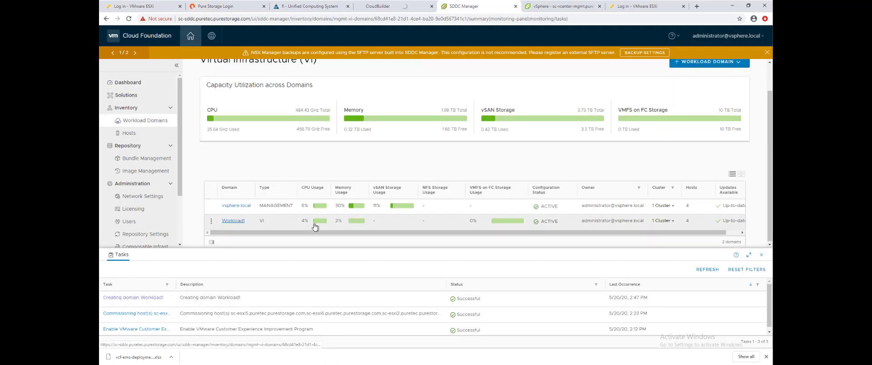
# Step: Show Workload1's services and open its vCenter Server
pyautogui.click(762, 255)
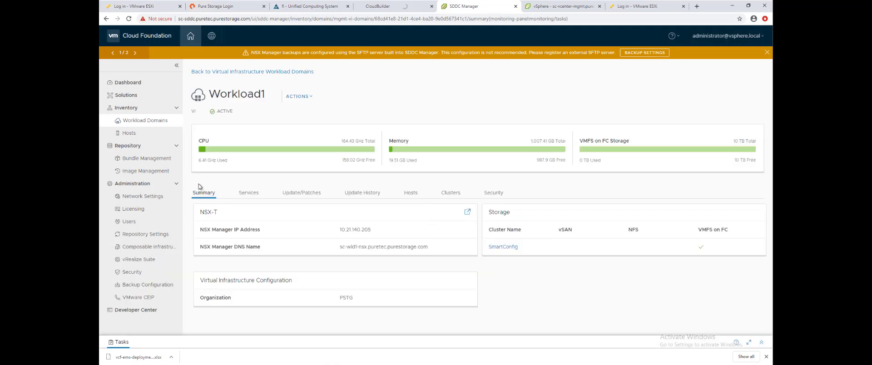
pyautogui.click(248, 194)
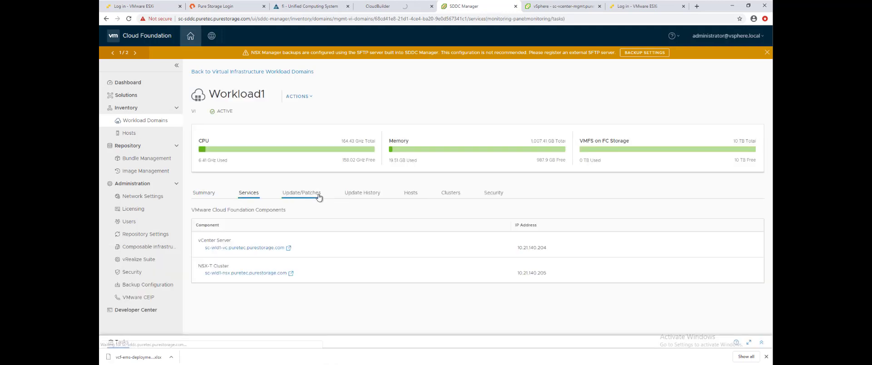
pyautogui.click(242, 249)
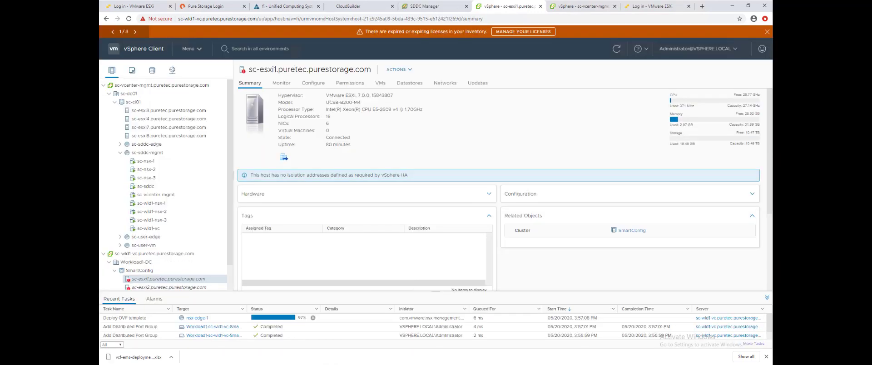
pyautogui.hotkey('alt', 'Tab')
# Step: Connect PowerShell to vCenter 10.21.140.204 using the SSO administrator account and password
pyautogui.click(434, 222)
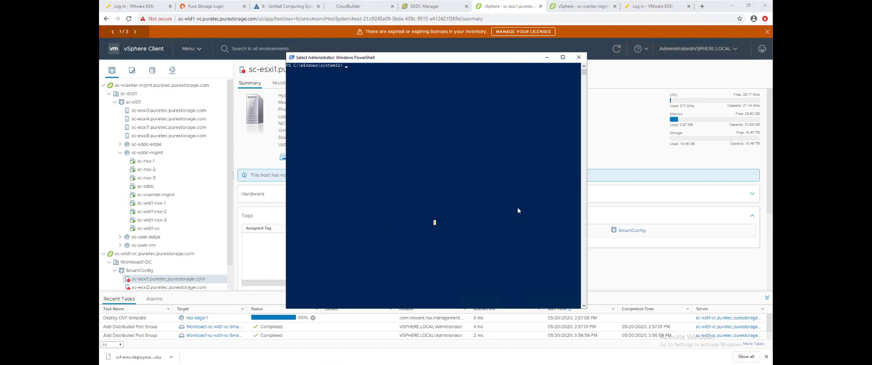
pyautogui.write('connect-viserver -server 10.21.140.204')
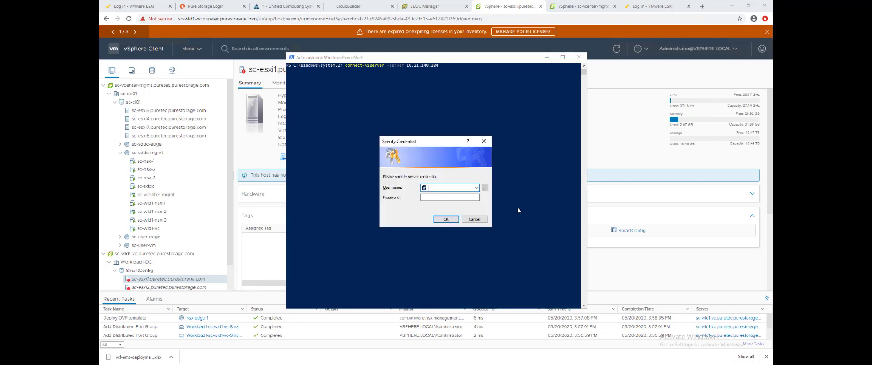
pyautogui.write('administrator@')
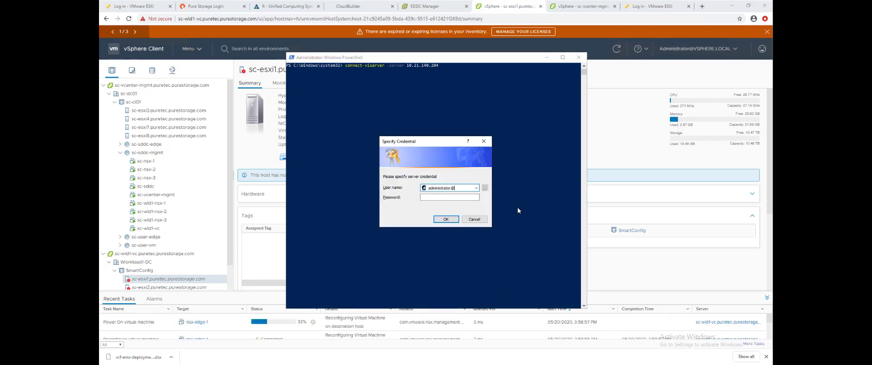
pyautogui.write('vsphere.local')
pyautogui.press('Tab')
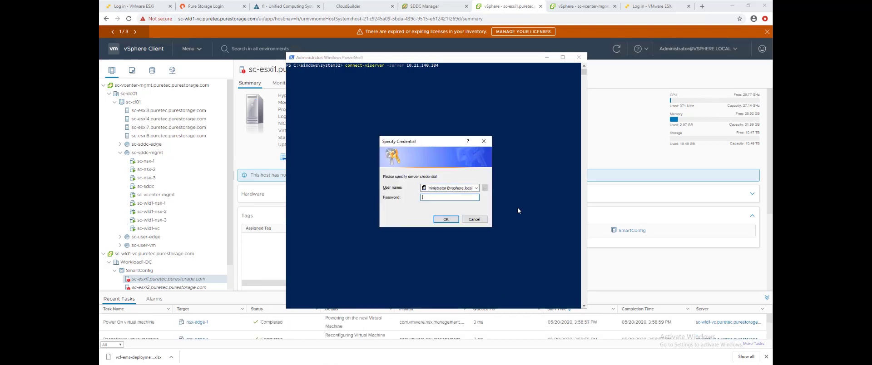
pyautogui.write('******')
pyautogui.press('Return')
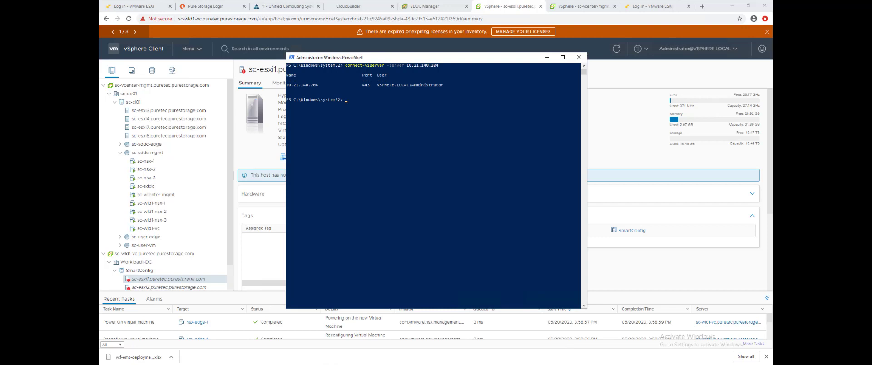
# Step: Run Install-PfavSpherePlugin, confirm with Y to install plugin 4.3.1, and minimize PowerShell
pyautogui.hotkey('ctrl', 'v')
pyautogui.click(476, 212)
pyautogui.press('Escape')
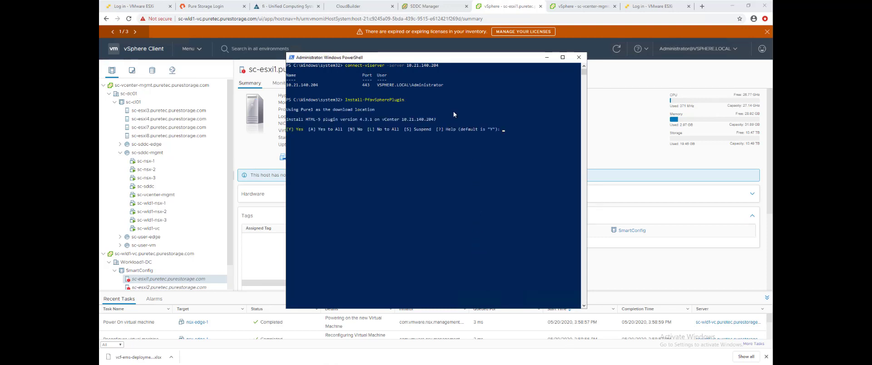
pyautogui.write('Y')
pyautogui.press('Return')
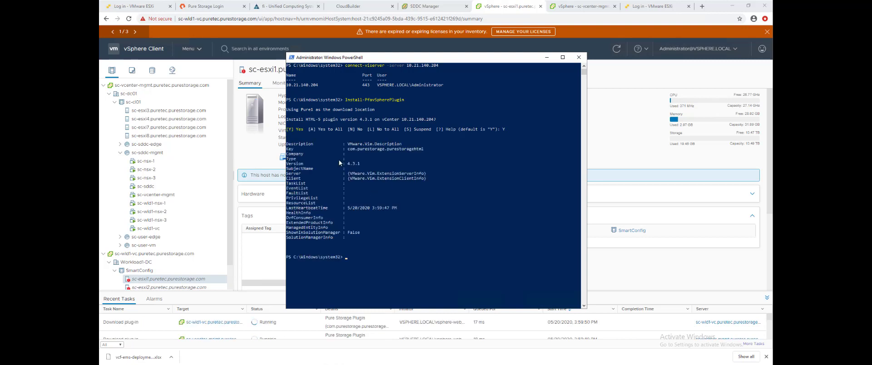
pyautogui.click(547, 58)
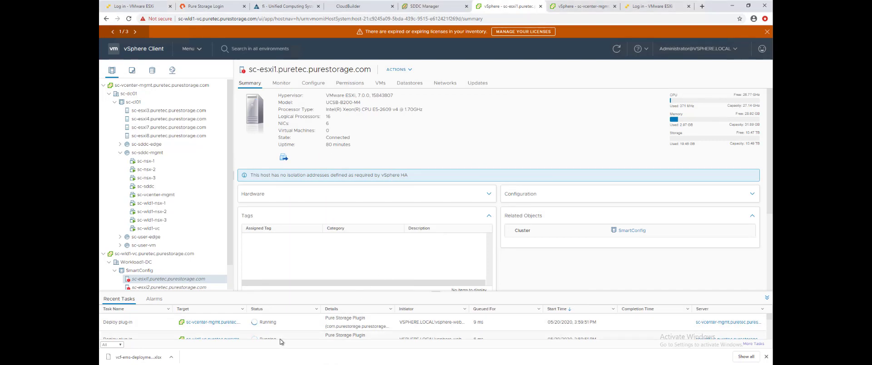
# Step: Go to the Pure Storage plugin page and start adding a FlashArray
pyautogui.click(199, 48)
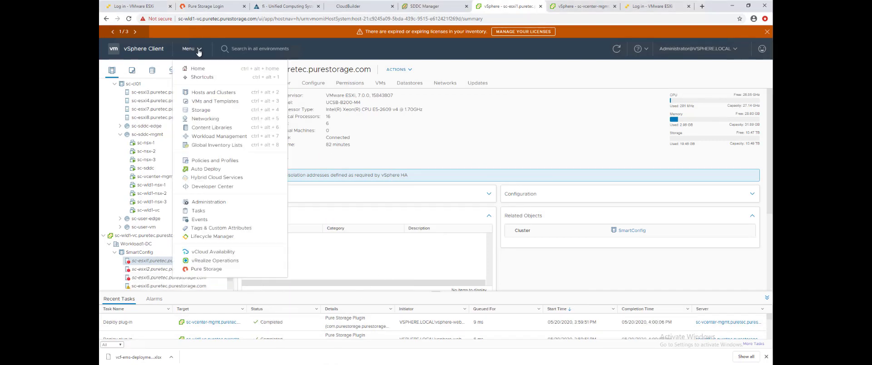
pyautogui.click(207, 270)
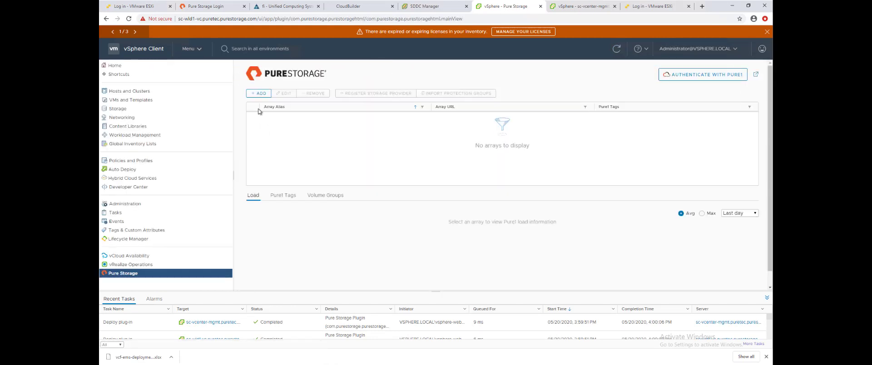
pyautogui.click(258, 93)
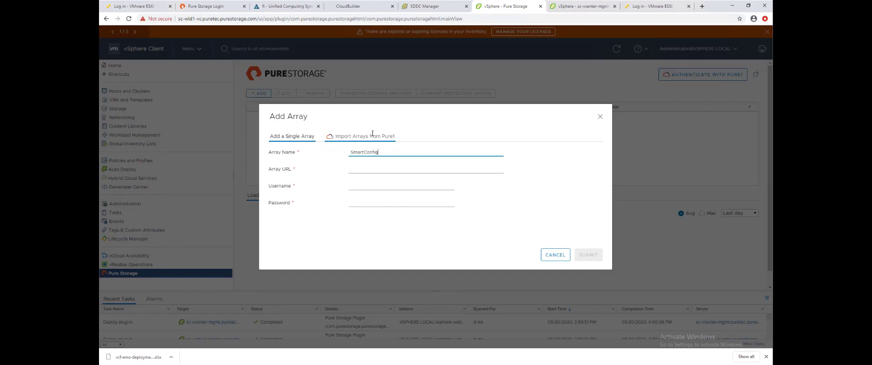
# Step: Add FlashArray SmartConfig at 10.21.140.243 with the pureuser account and its password
pyautogui.press('Tab')
pyautogui.write('10')
pyautogui.press('Down')
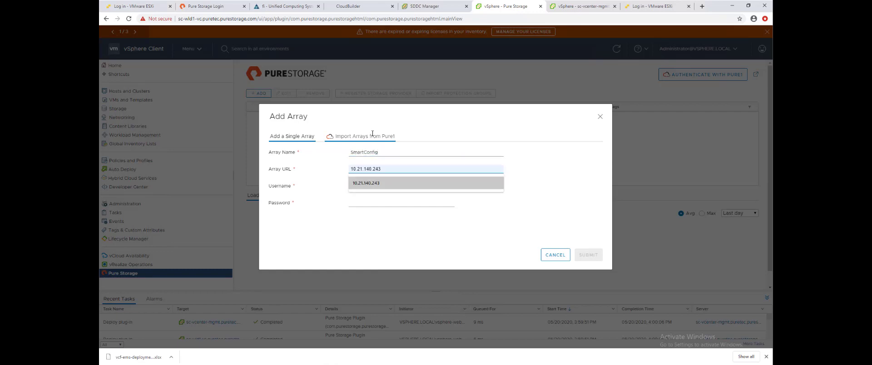
pyautogui.press('Return')
pyautogui.press('Tab')
pyautogui.write('pureuse')
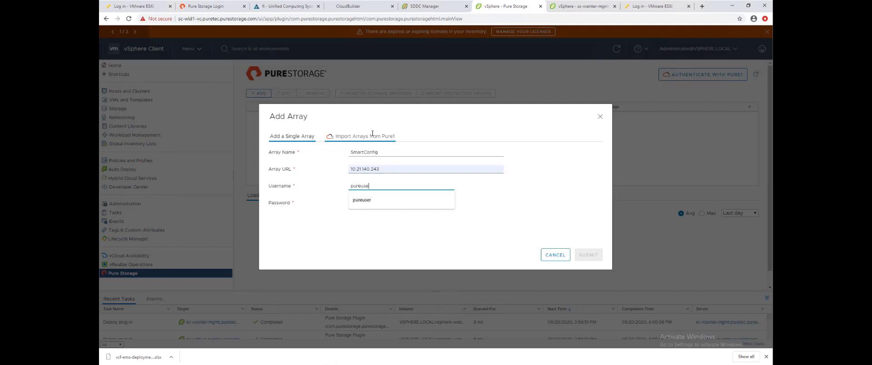
pyautogui.write('r')
pyautogui.press('Tab')
pyautogui.write('pu')
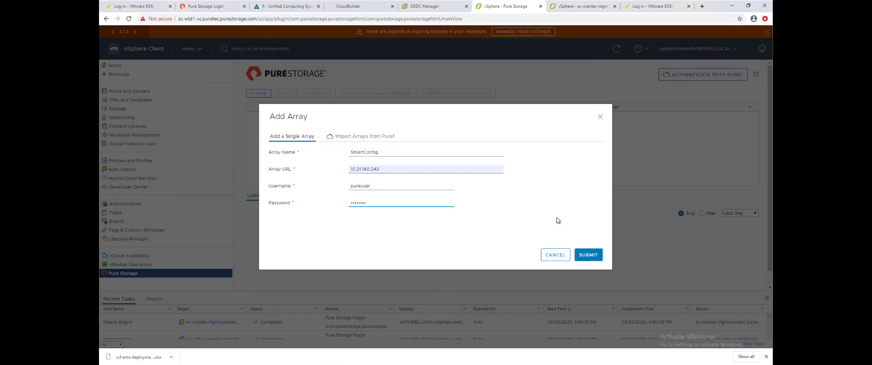
pyautogui.click(586, 254)
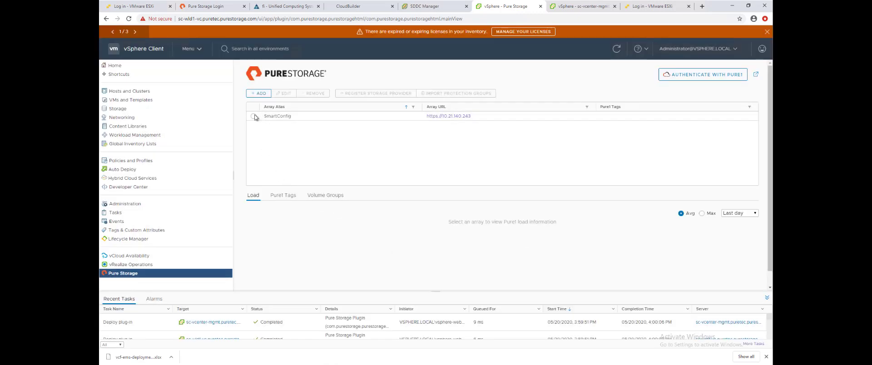
pyautogui.click(253, 117)
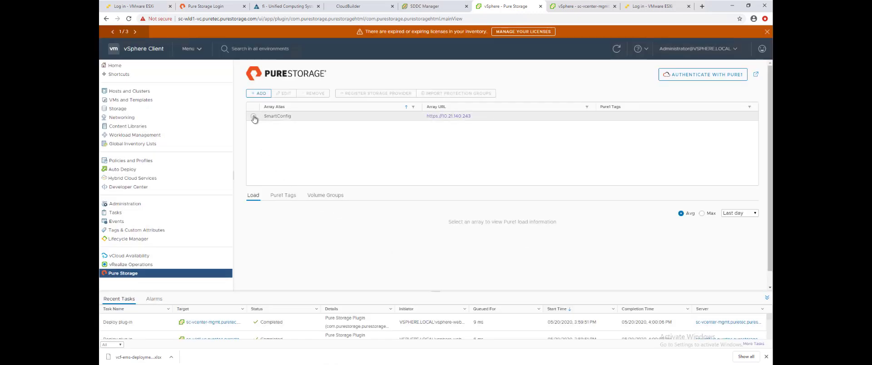
# Step: Register SmartConfig as a storage provider for sc-wld1-vc, then return to Hosts and Clusters
pyautogui.click(379, 93)
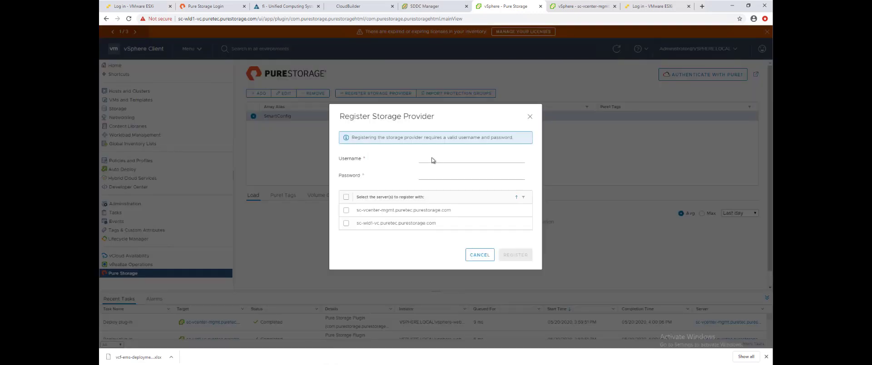
pyautogui.click(433, 158)
pyautogui.write('pureu')
pyautogui.write('ols')
pyautogui.press('Tab')
pyautogui.write('••')
pyautogui.click(346, 223)
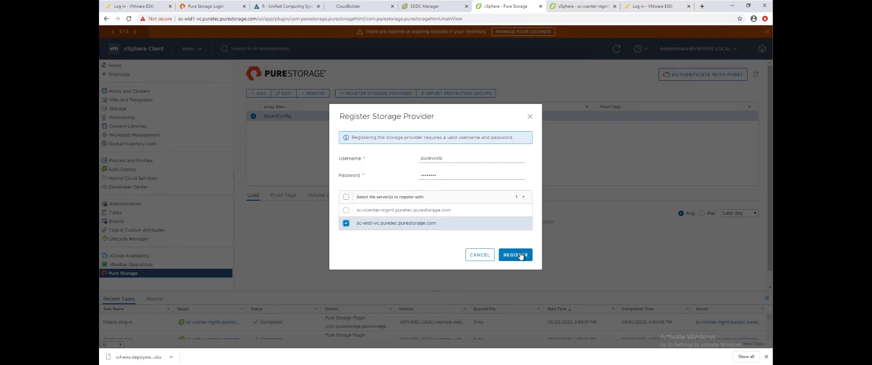
pyautogui.click(516, 255)
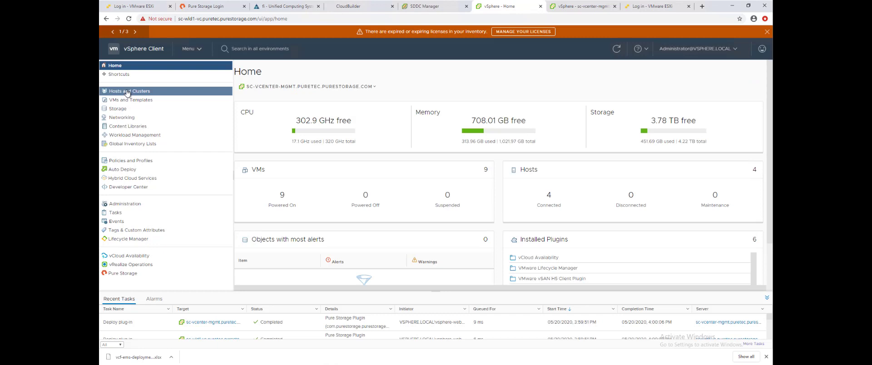
pyautogui.click(129, 92)
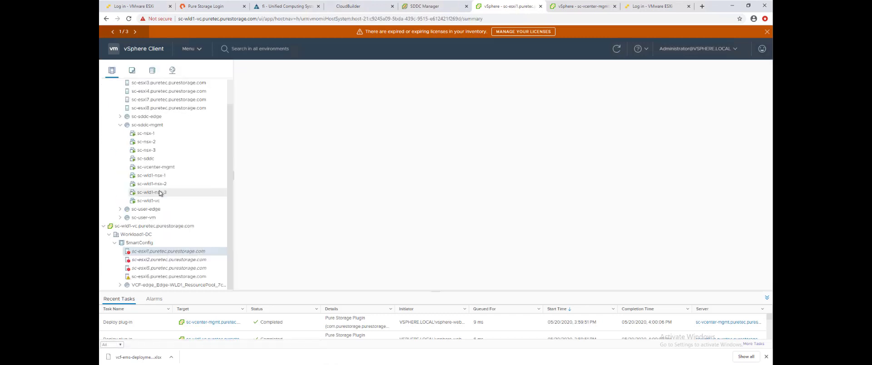
# Step: Start a Pure Storage vVol datastore on the SmartConfig cluster and name it SmartConfig-vVols
pyautogui.click(143, 244)
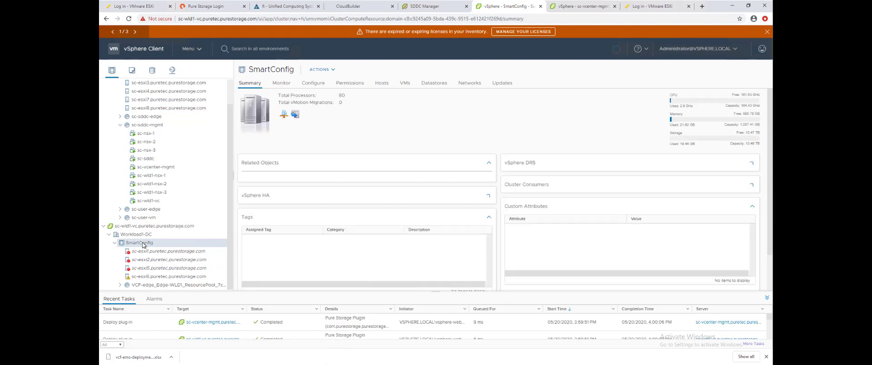
pyautogui.rightClick(142, 246)
pyautogui.moveTo(173, 342)
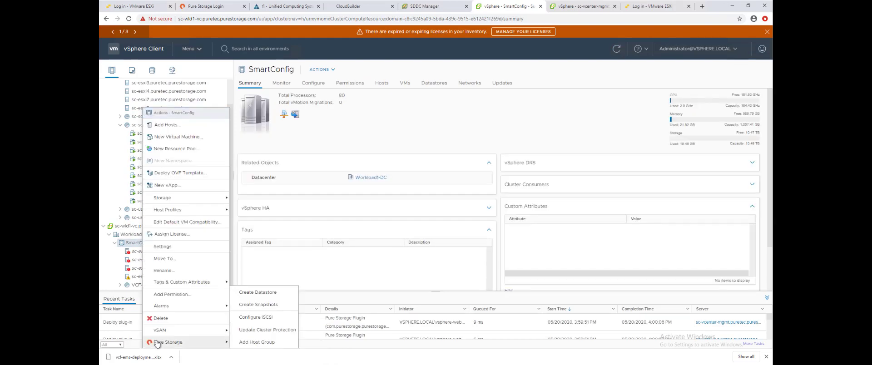
pyautogui.click(258, 293)
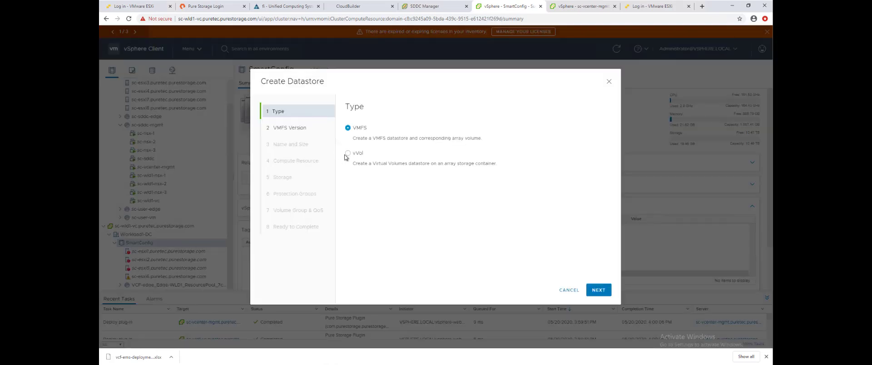
pyautogui.click(348, 154)
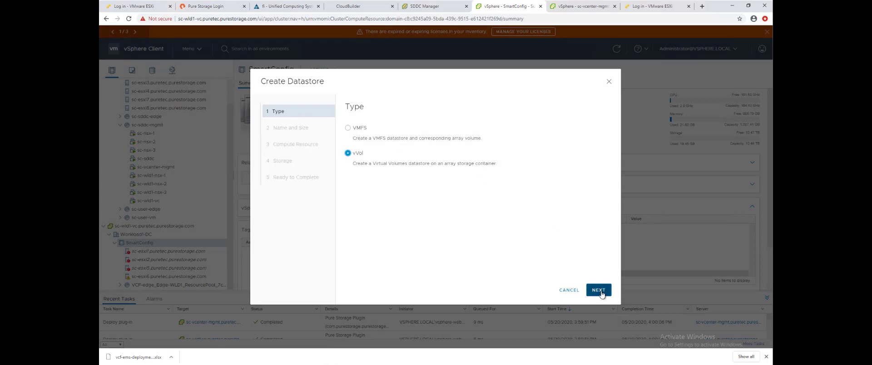
pyautogui.click(599, 290)
pyautogui.click(445, 131)
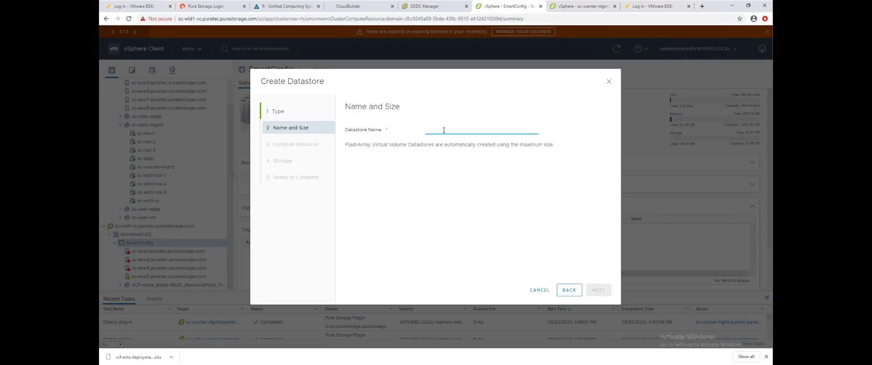
pyautogui.write('SmartConf')
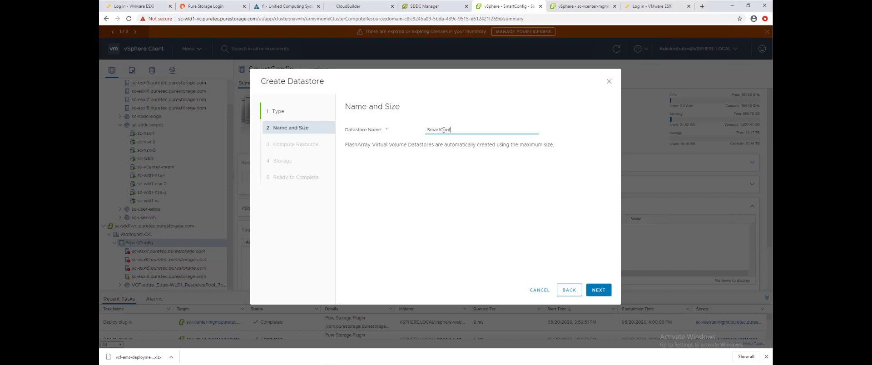
pyautogui.write('ig-vVols')
# Step: Create it on the SmartConfig cluster and SmartConfig array, then open its Summary in Storage view
pyautogui.click(598, 290)
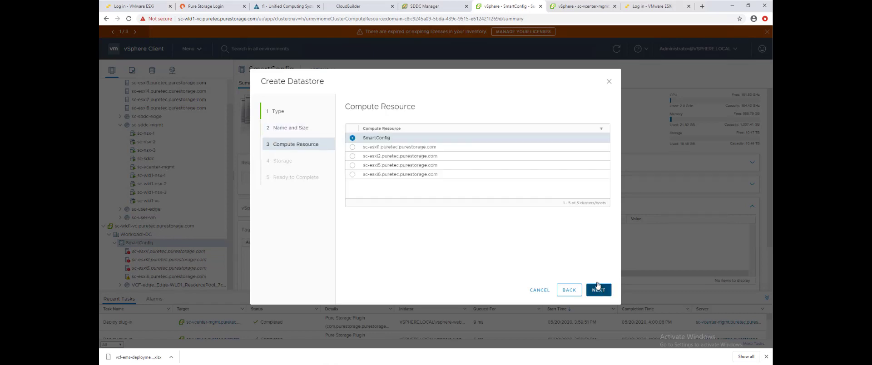
pyautogui.click(591, 288)
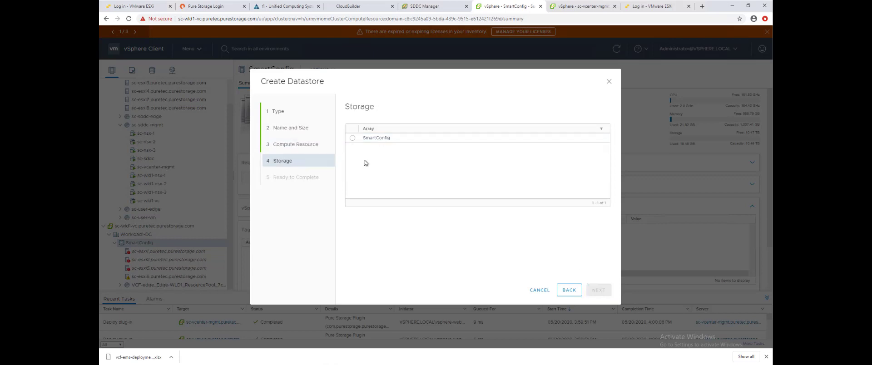
pyautogui.click(352, 138)
pyautogui.click(599, 291)
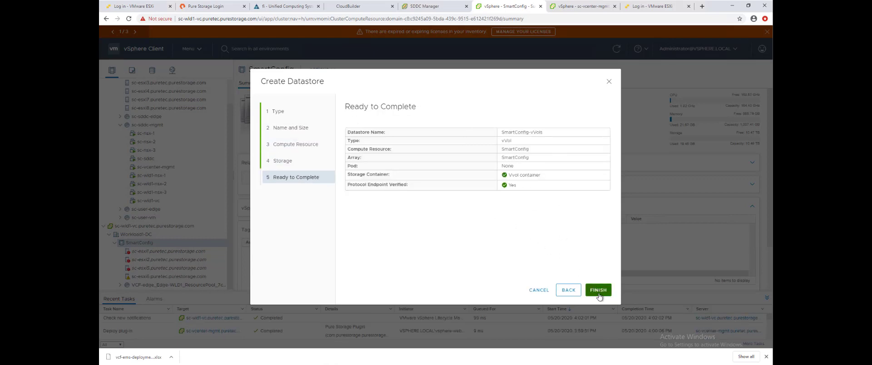
pyautogui.click(599, 290)
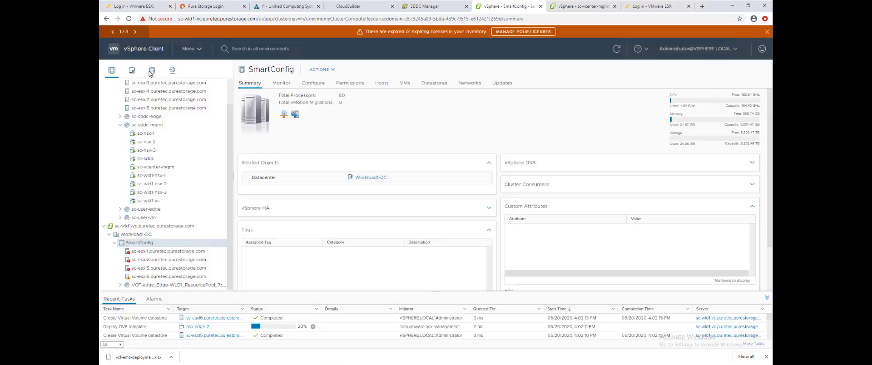
pyautogui.click(153, 70)
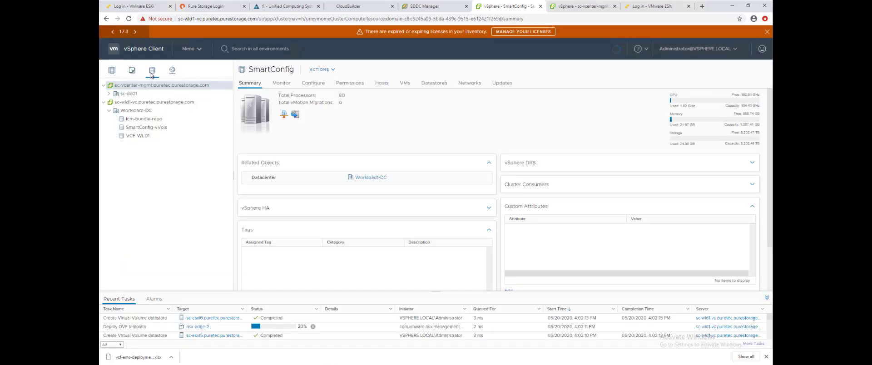
pyautogui.click(148, 128)
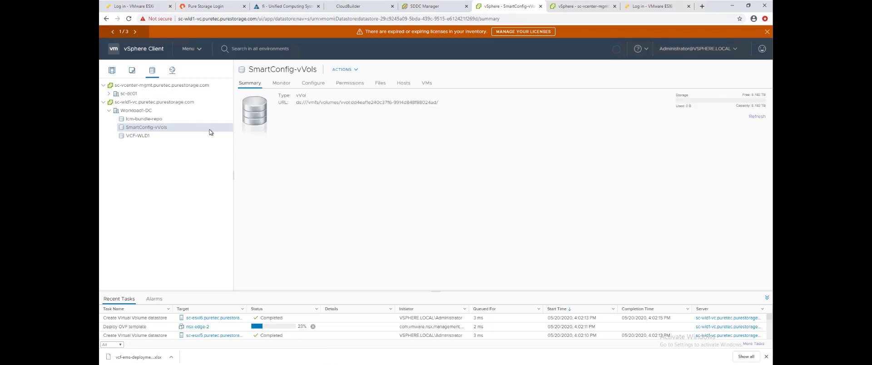